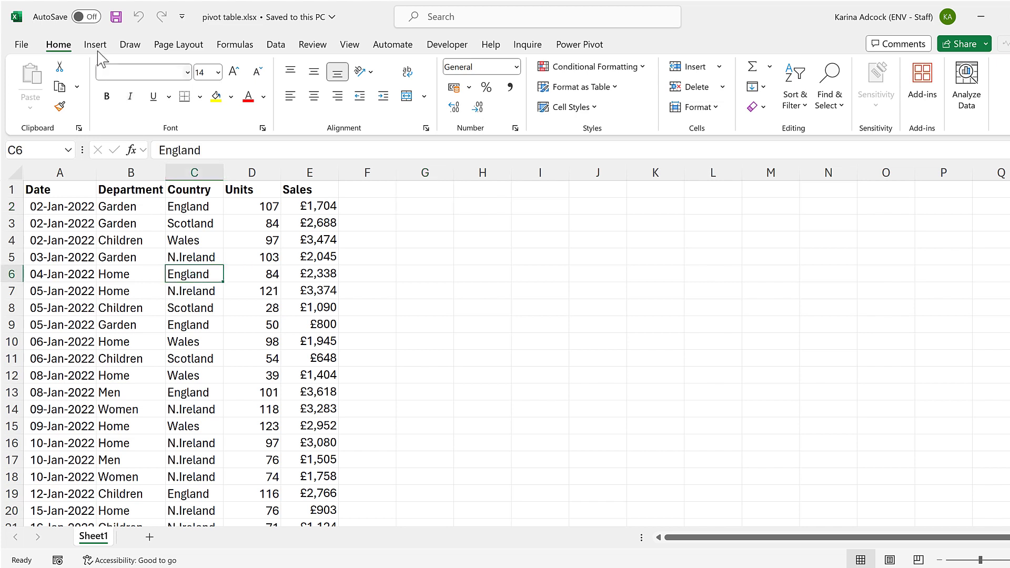
- Insert an empty PivotTable from the sales data at cell G2 on this worksheet
{"action": "left_click", "coordinate": [97, 47]}
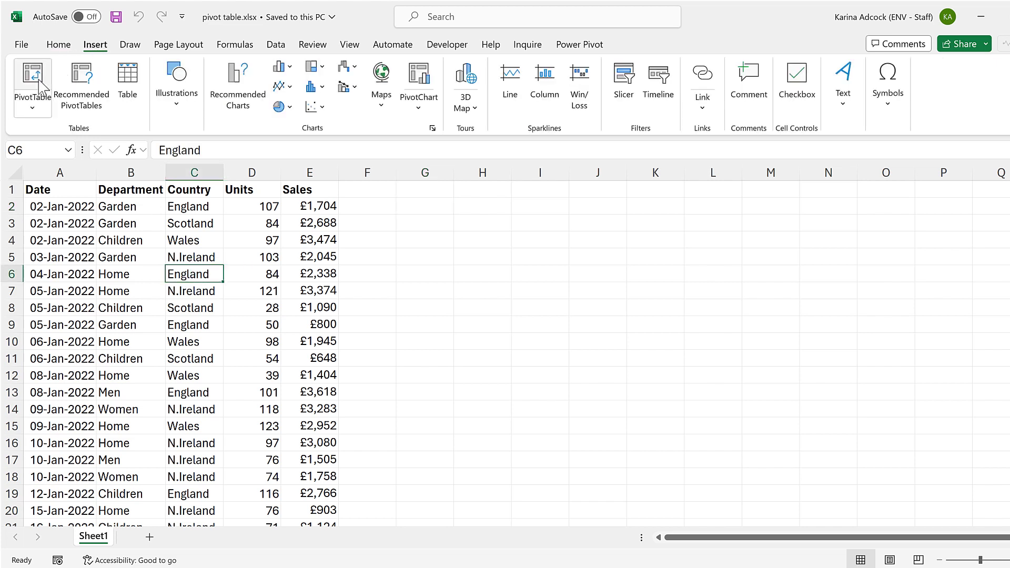
{"action": "left_click", "coordinate": [37, 81]}
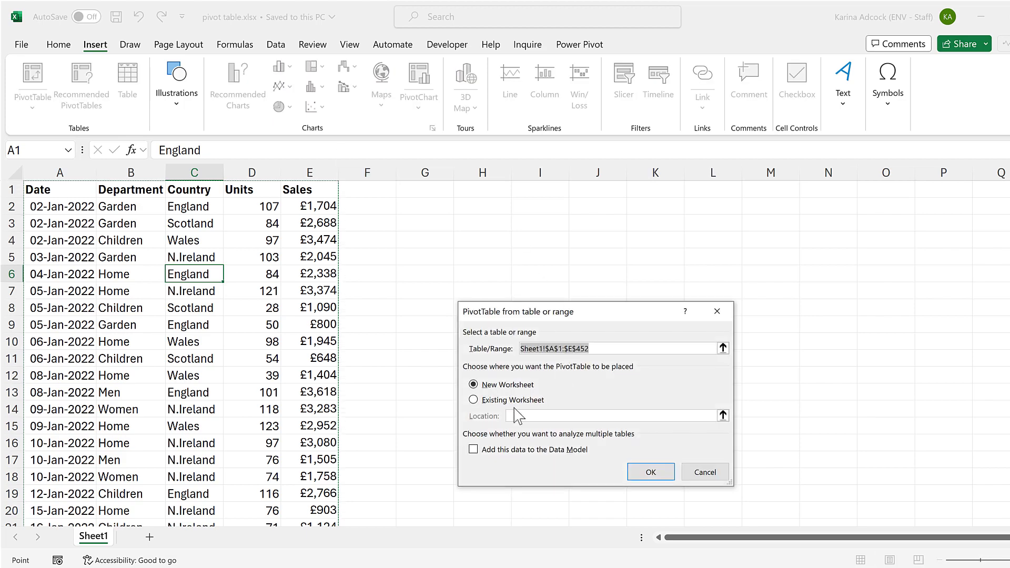
{"action": "left_click", "coordinate": [474, 401]}
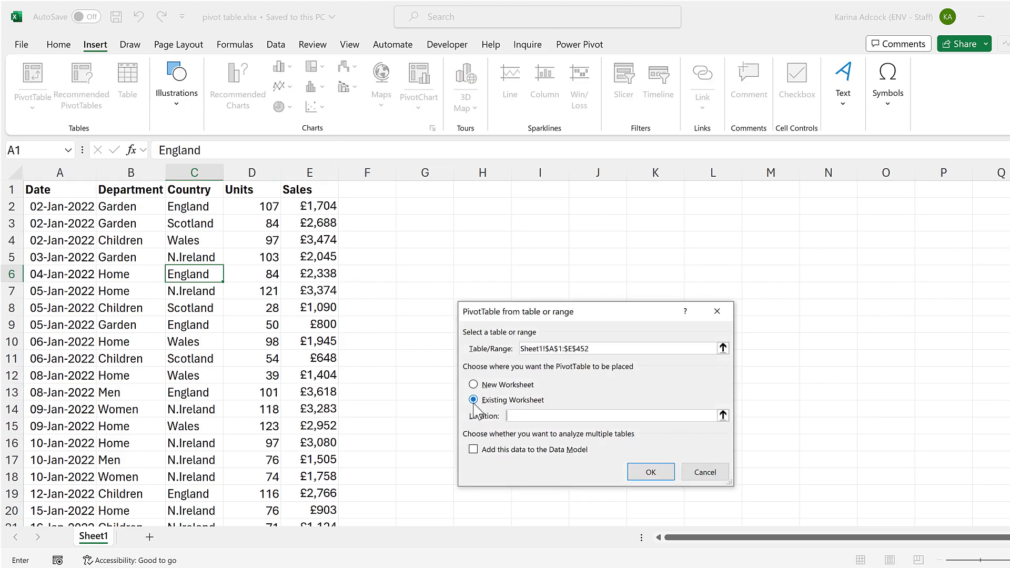
{"action": "left_click", "coordinate": [419, 211]}
{"action": "left_click", "coordinate": [639, 475]}
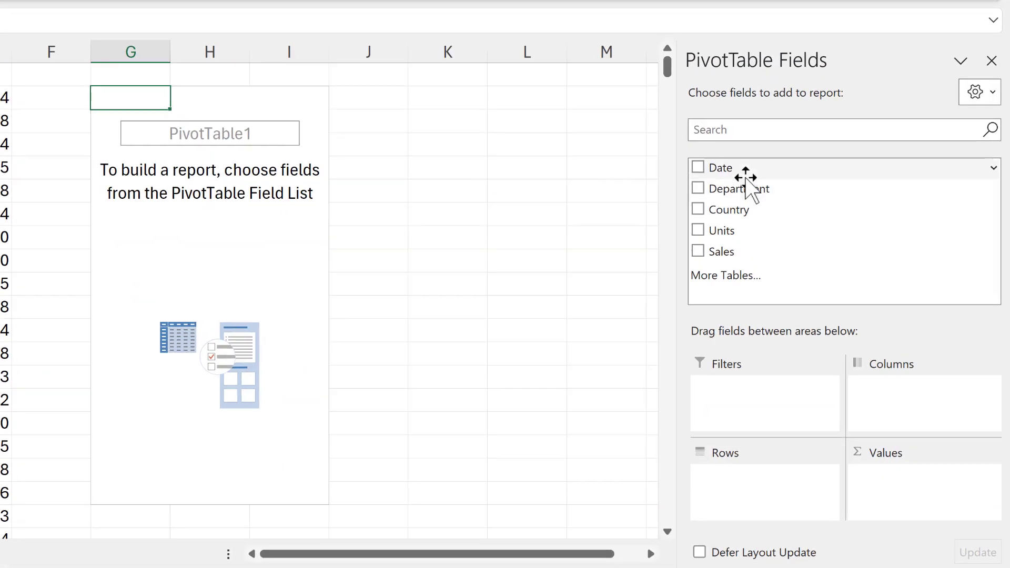
- Put Department then Country in Rows and Sum of Sales in Values
{"action": "left_click_drag", "start_coordinate": [747, 189], "coordinate": [750, 481]}
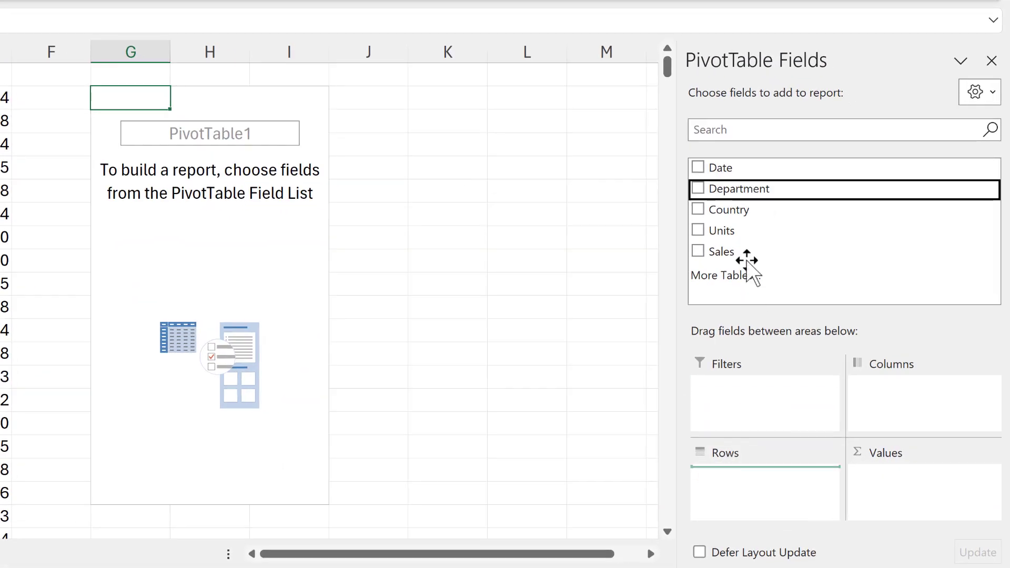
{"action": "left_click_drag", "start_coordinate": [737, 210], "coordinate": [768, 513]}
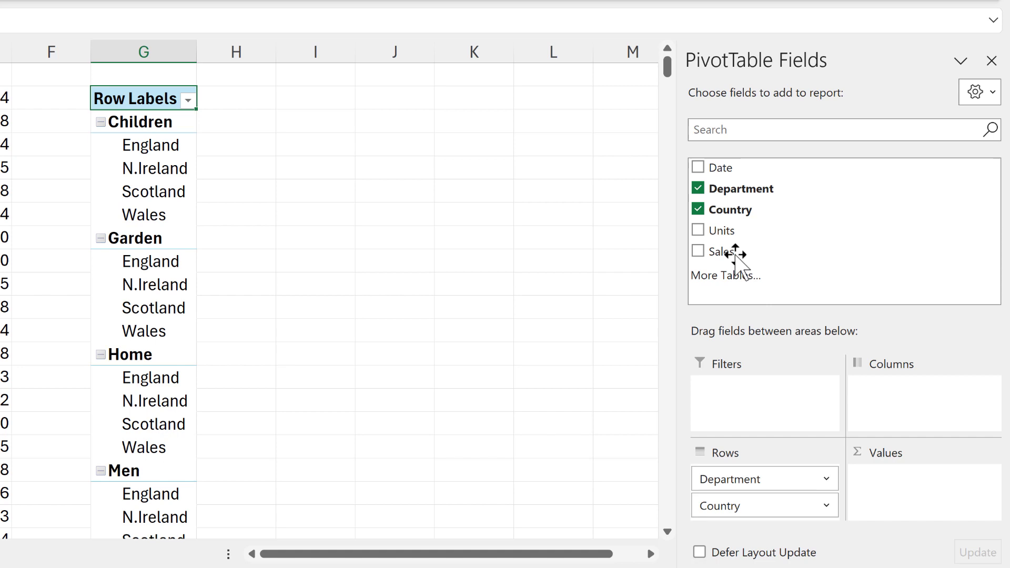
{"action": "left_click_drag", "start_coordinate": [733, 255], "coordinate": [963, 541]}
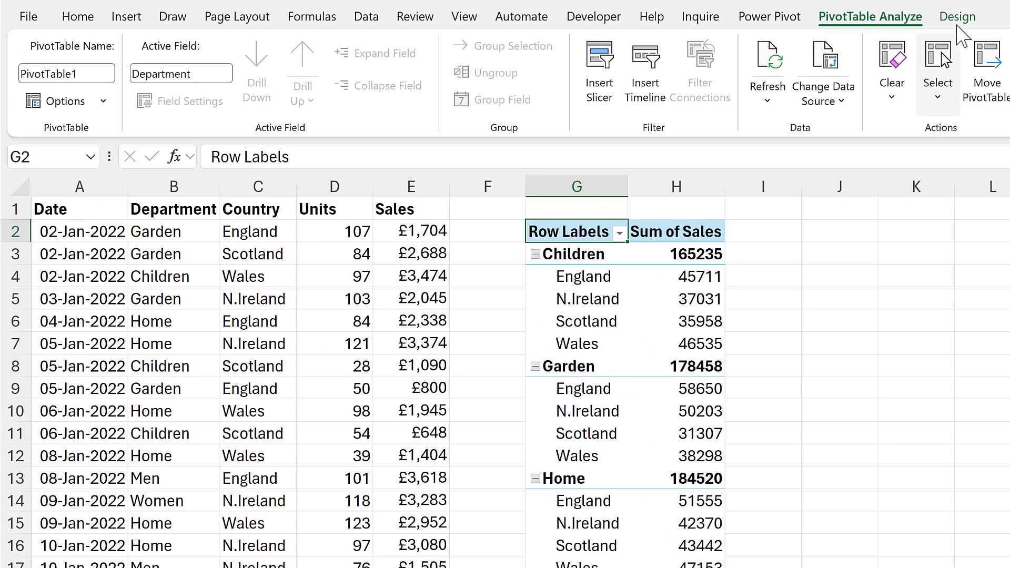
- Switch the report layout to Tabular Form and repeat all item labels
{"action": "left_click", "coordinate": [958, 21]}
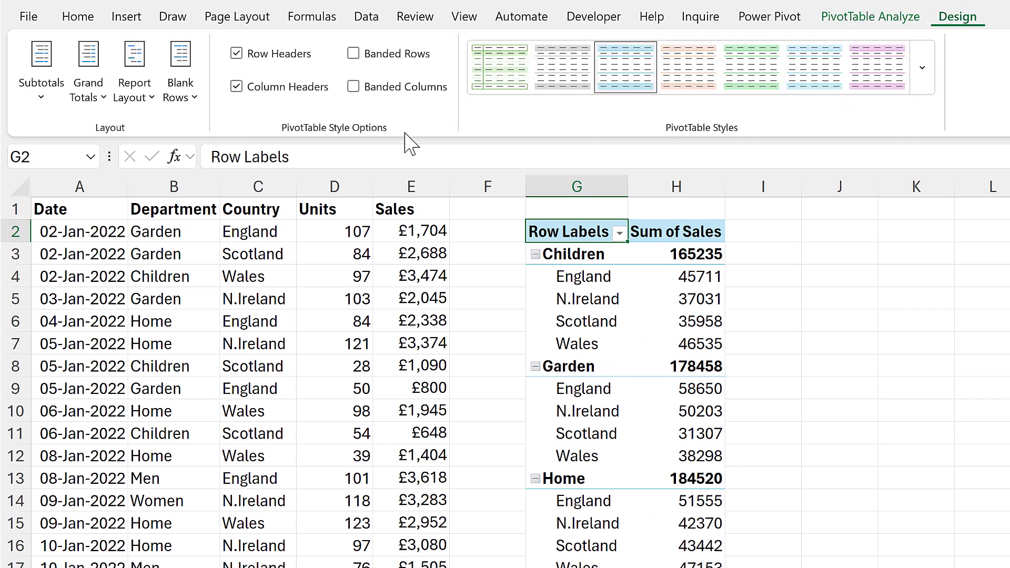
{"action": "left_click", "coordinate": [143, 108]}
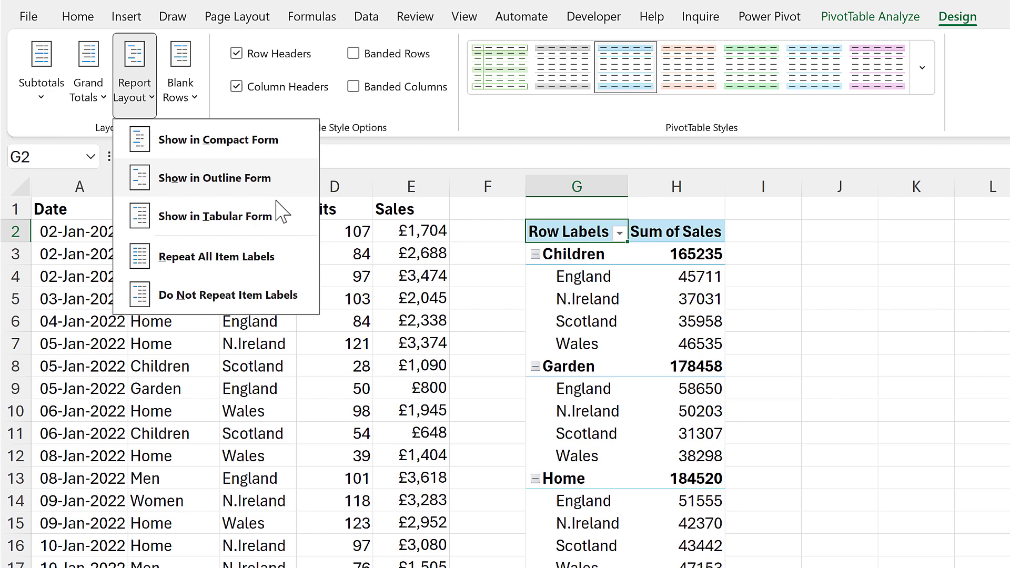
{"action": "left_click", "coordinate": [215, 216]}
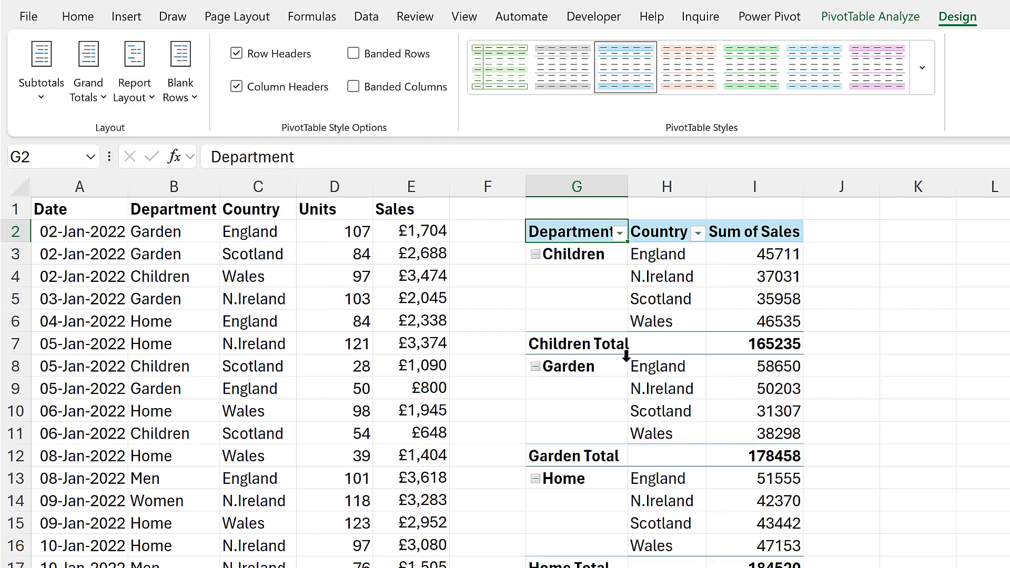
{"action": "left_click", "coordinate": [150, 99]}
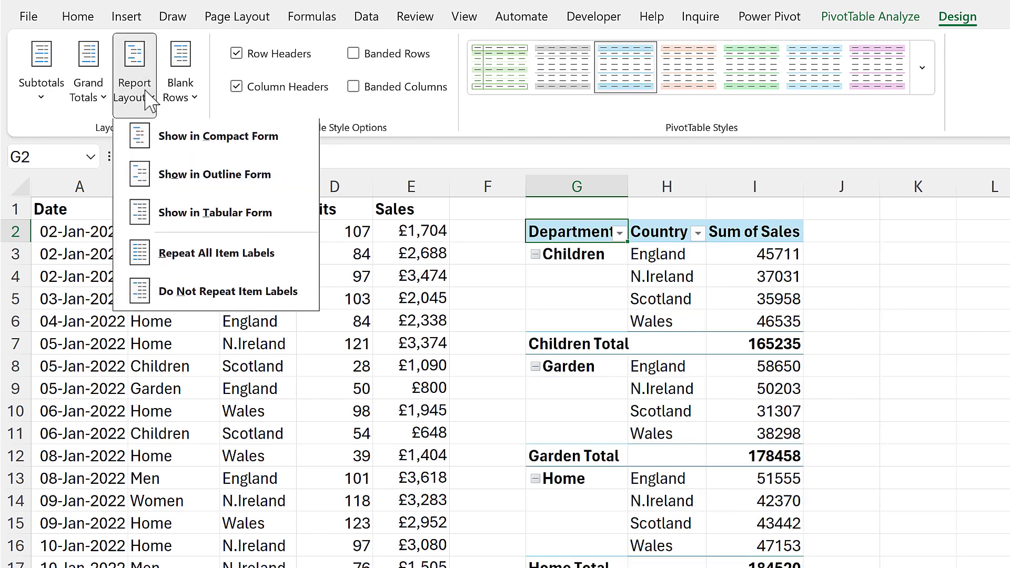
{"action": "left_click", "coordinate": [214, 258]}
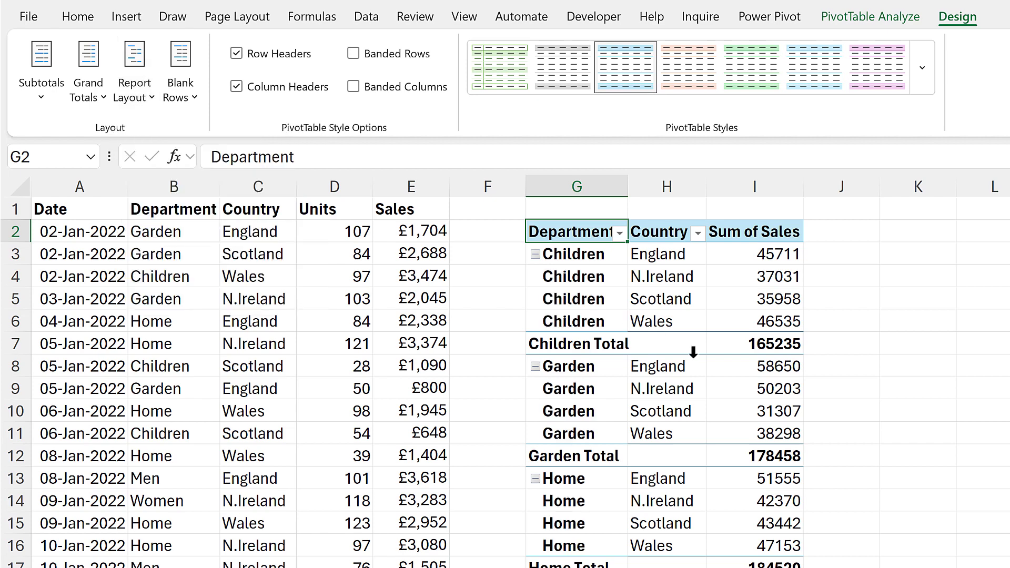
- Hide subtotals and turn grand totals off for rows and columns
{"action": "left_click", "coordinate": [42, 105]}
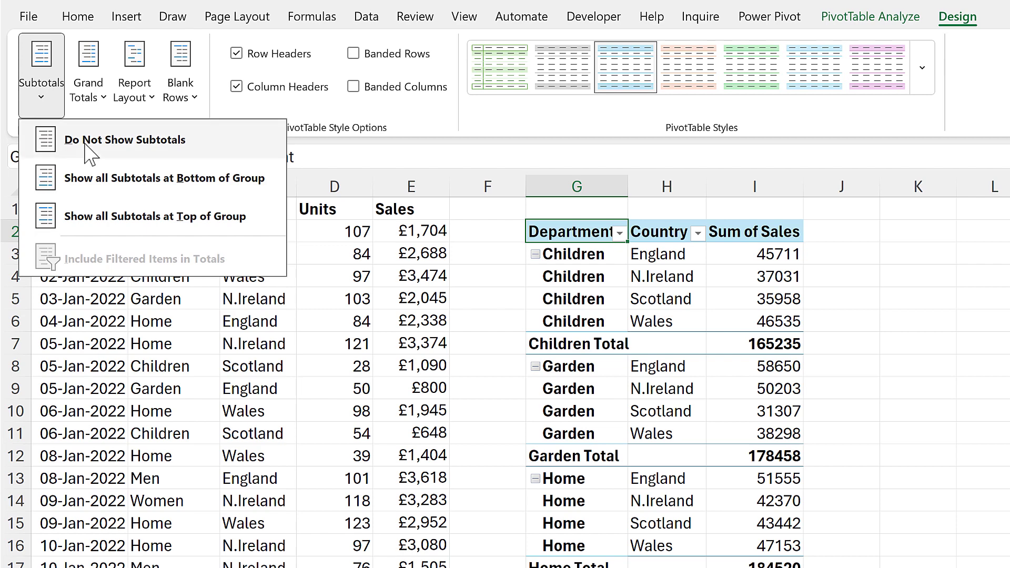
{"action": "left_click", "coordinate": [88, 152]}
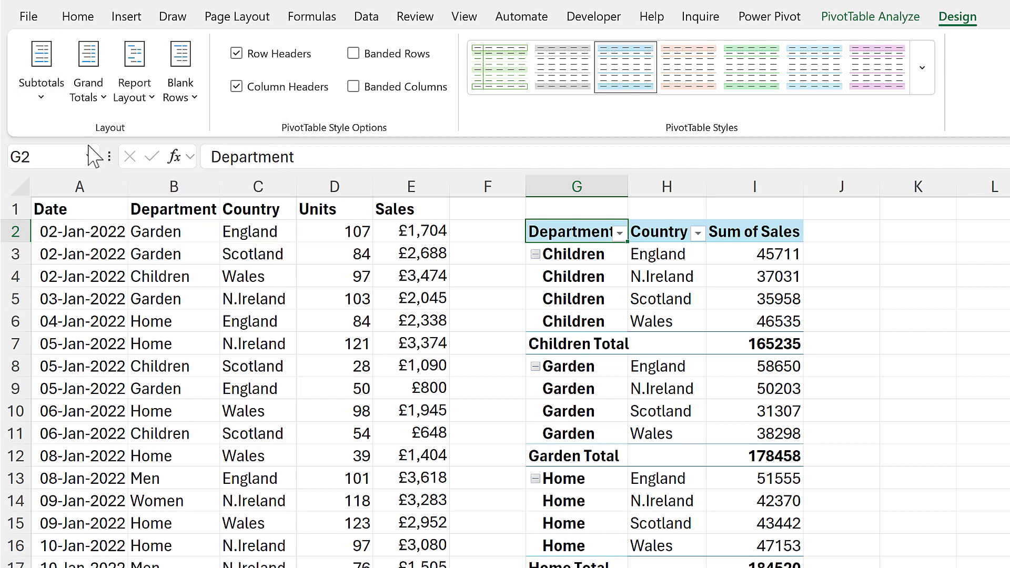
{"action": "scroll", "coordinate": [647, 358], "scroll_direction": "down", "scroll_amount": 3}
{"action": "scroll", "coordinate": [646, 361], "scroll_direction": "down", "scroll_amount": 3}
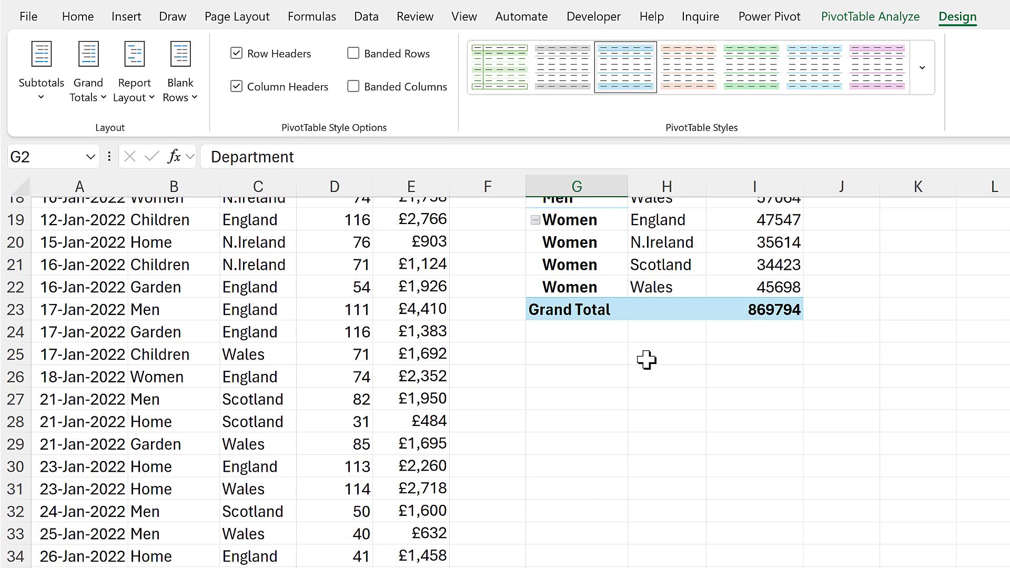
{"action": "left_click", "coordinate": [99, 85]}
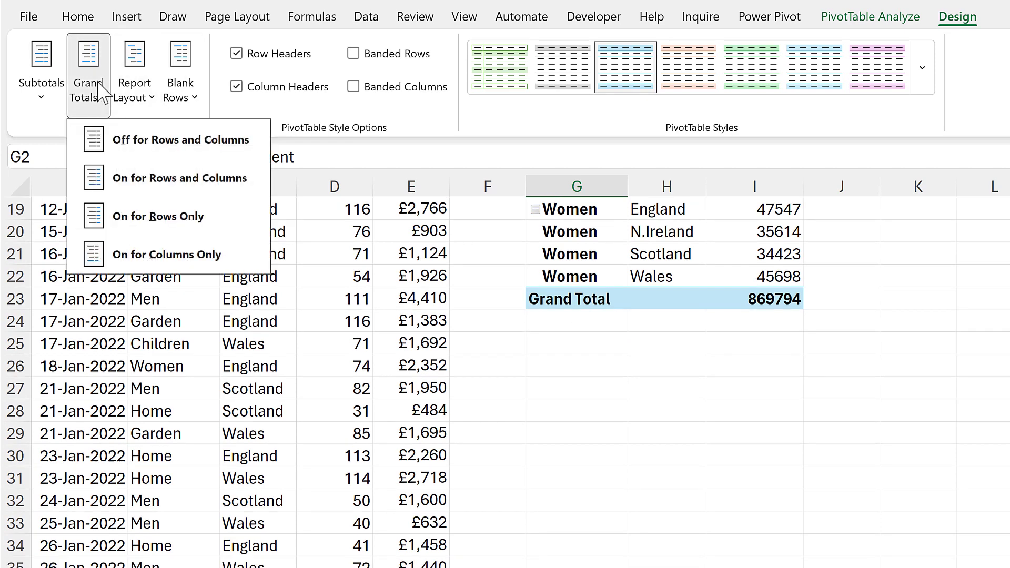
{"action": "left_click", "coordinate": [185, 156]}
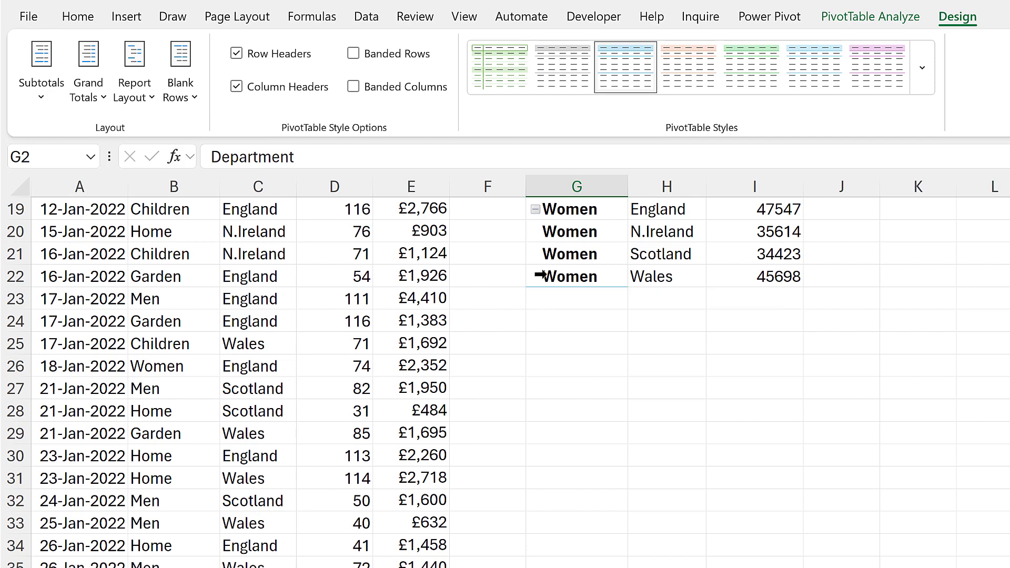
{"action": "scroll", "coordinate": [602, 300], "scroll_direction": "up", "scroll_amount": 6}
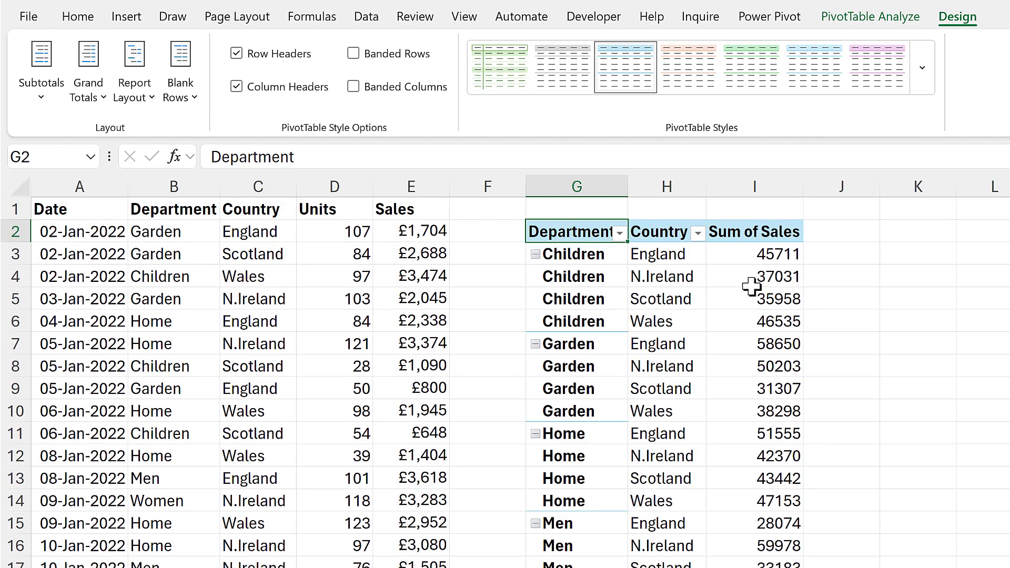
- In PivotTable Options, uncheck Show expand/collapse buttons and check Refresh data when opening the file
{"action": "left_click", "coordinate": [865, 19]}
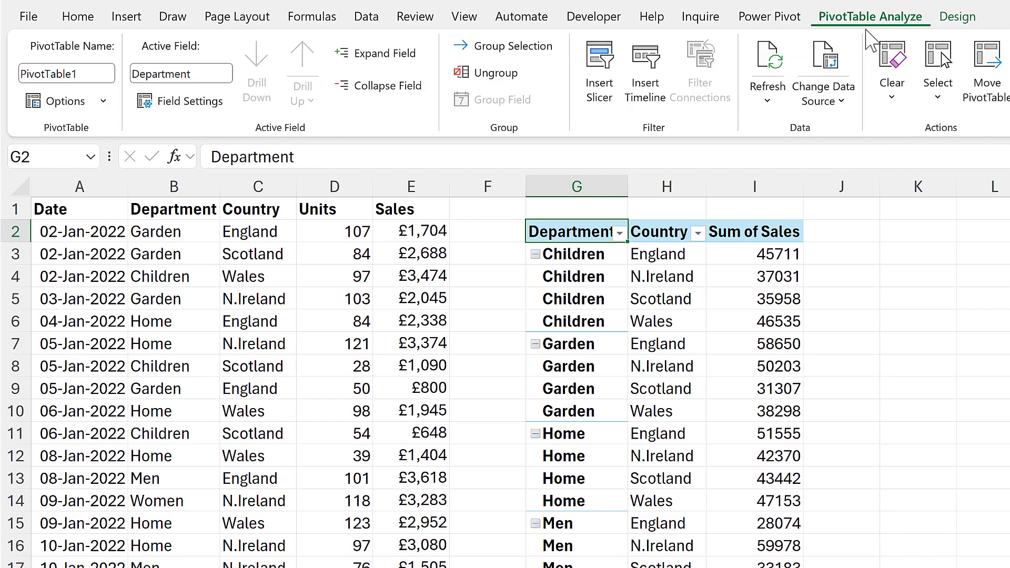
{"action": "left_click", "coordinate": [78, 106]}
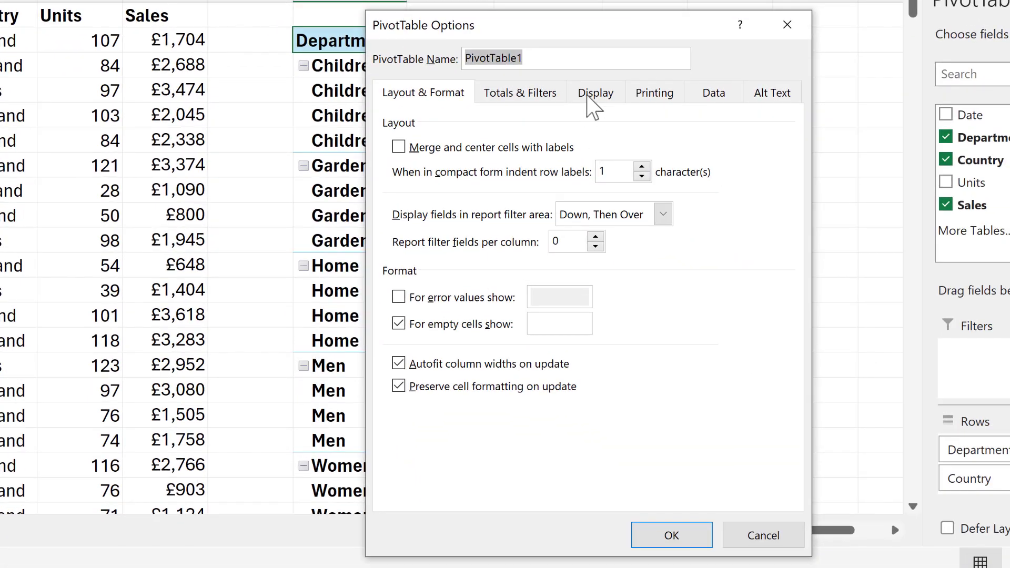
{"action": "left_click", "coordinate": [617, 112]}
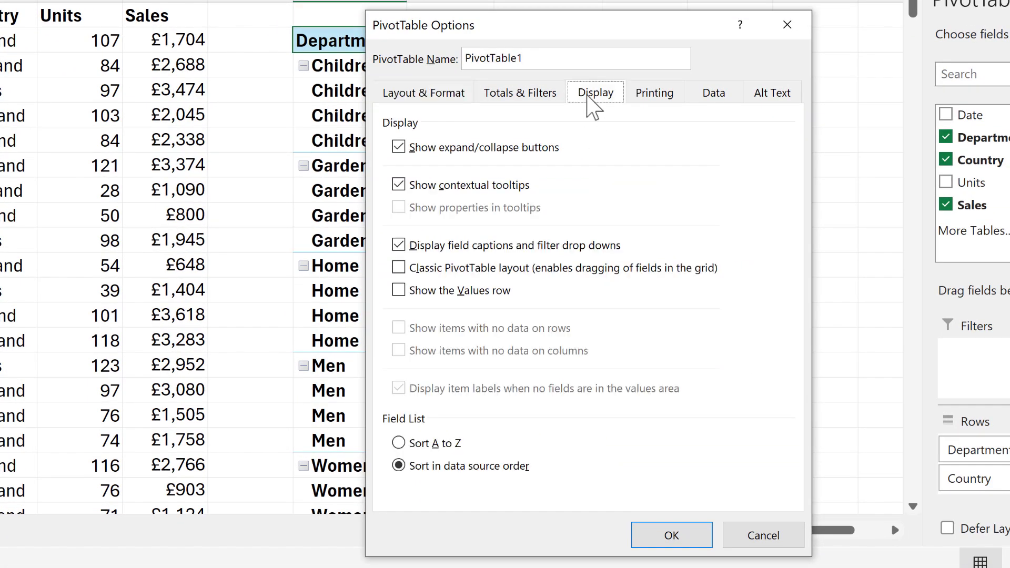
{"action": "left_click", "coordinate": [399, 148]}
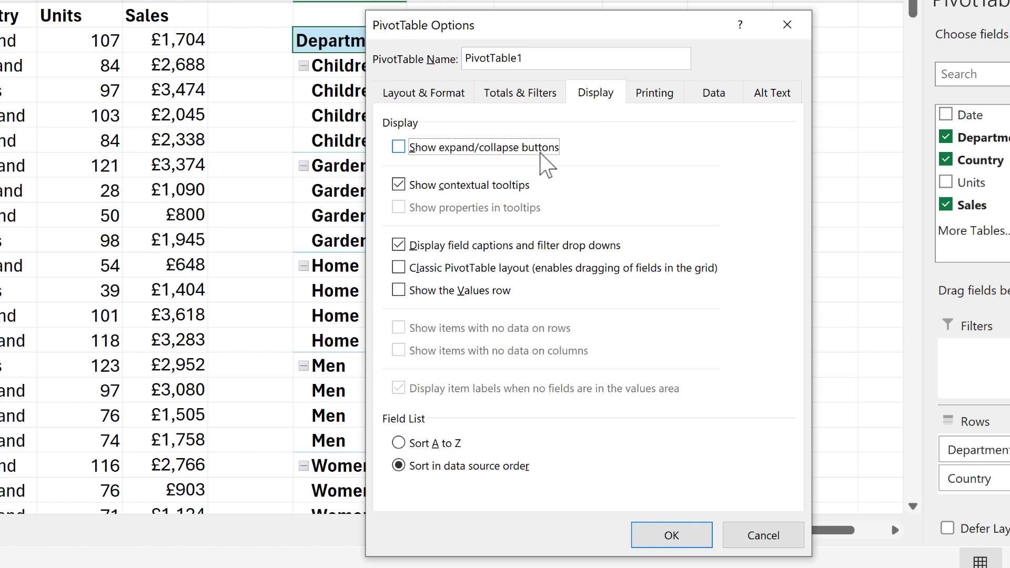
{"action": "left_click", "coordinate": [731, 106]}
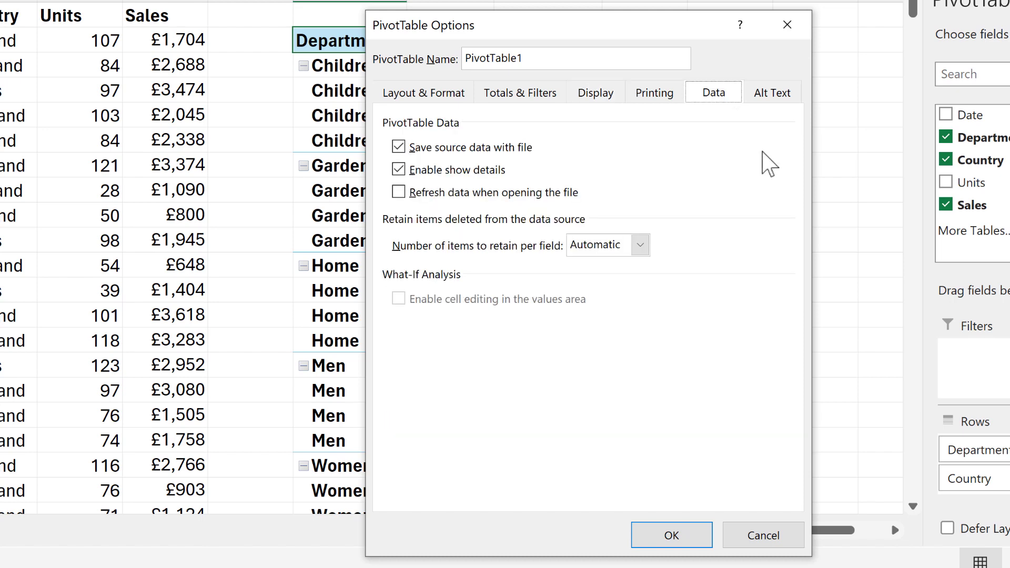
{"action": "left_click", "coordinate": [396, 193]}
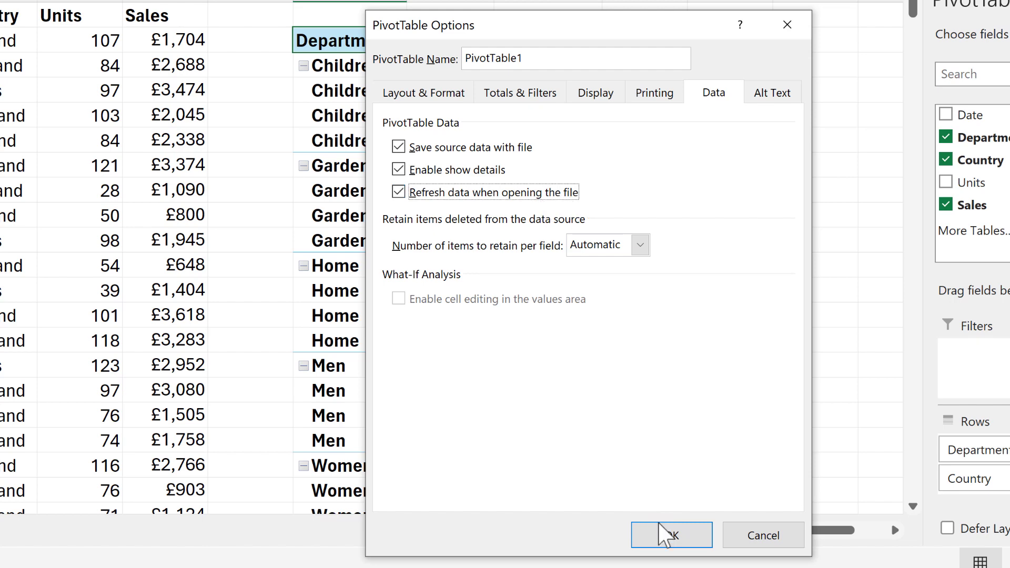
{"action": "left_click", "coordinate": [671, 535]}
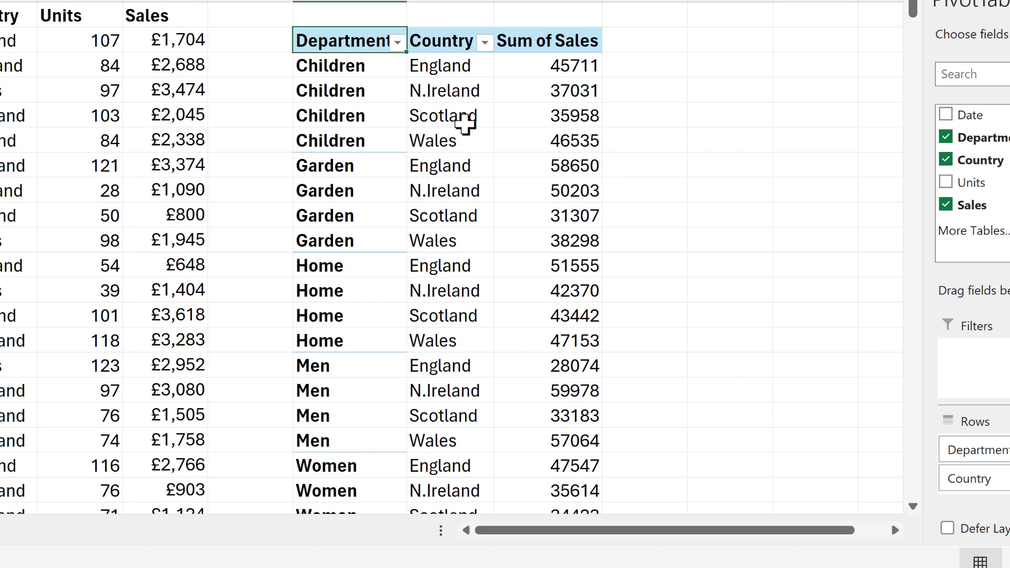
{"action": "mouse_move", "coordinate": [500, 208]}
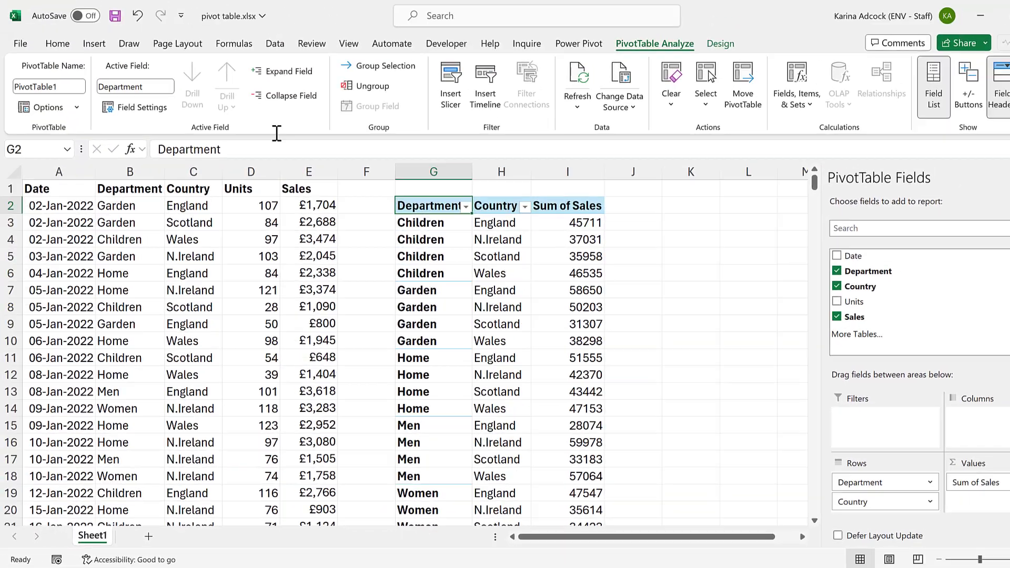
- Open Excel Options at the Data category
{"action": "left_click", "coordinate": [25, 44]}
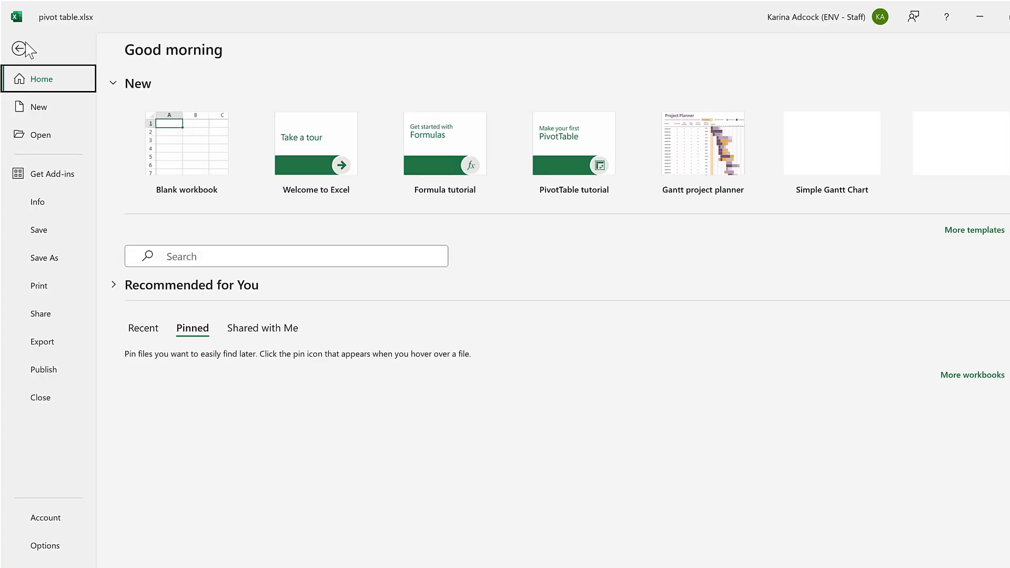
{"action": "left_click", "coordinate": [43, 547]}
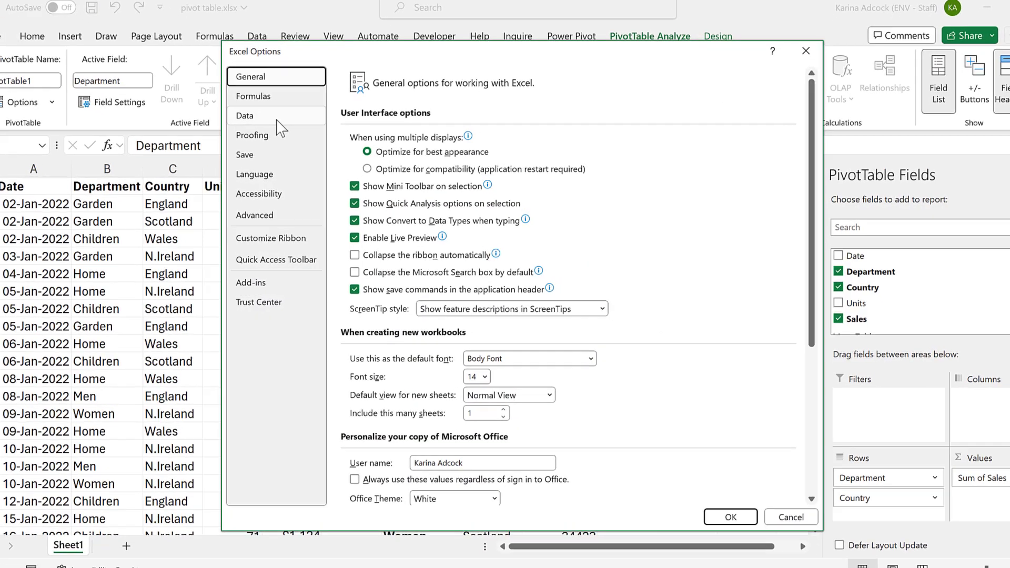
{"action": "left_click", "coordinate": [263, 122]}
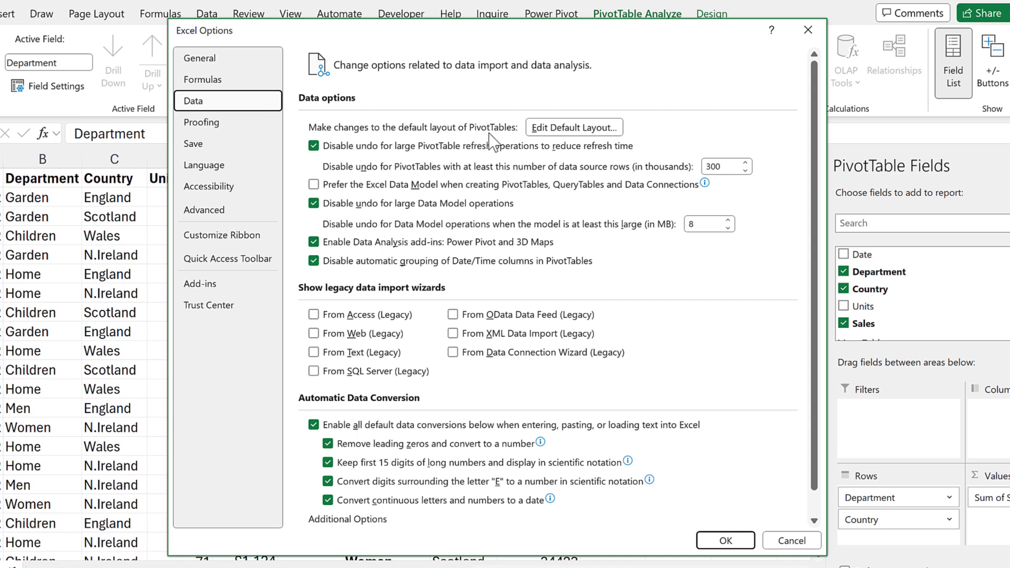
- Open Edit Default Layout and import the layout from the pivot at G2
{"action": "left_click", "coordinate": [602, 131]}
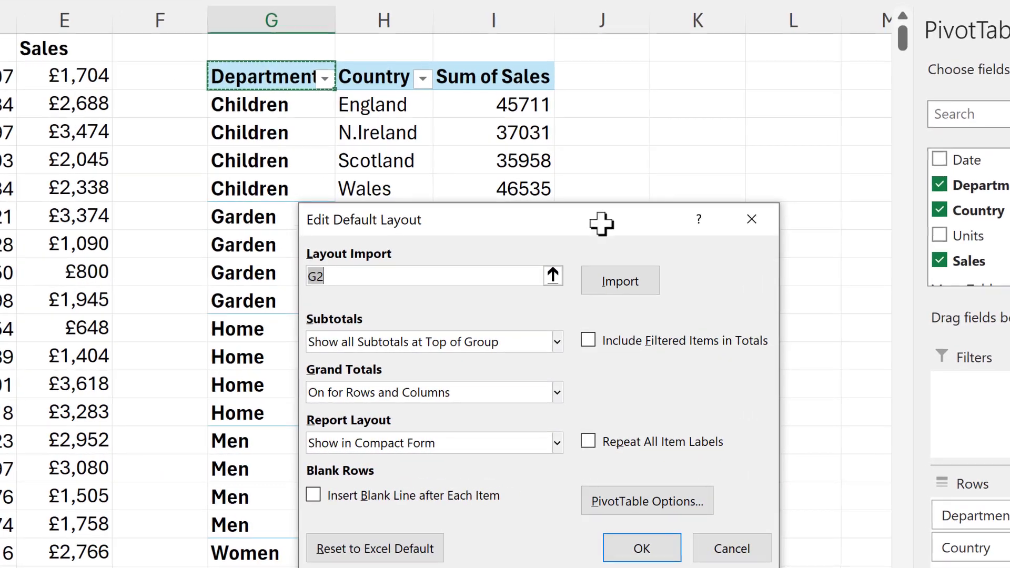
{"action": "left_click_drag", "start_coordinate": [500, 219], "coordinate": [417, 198]}
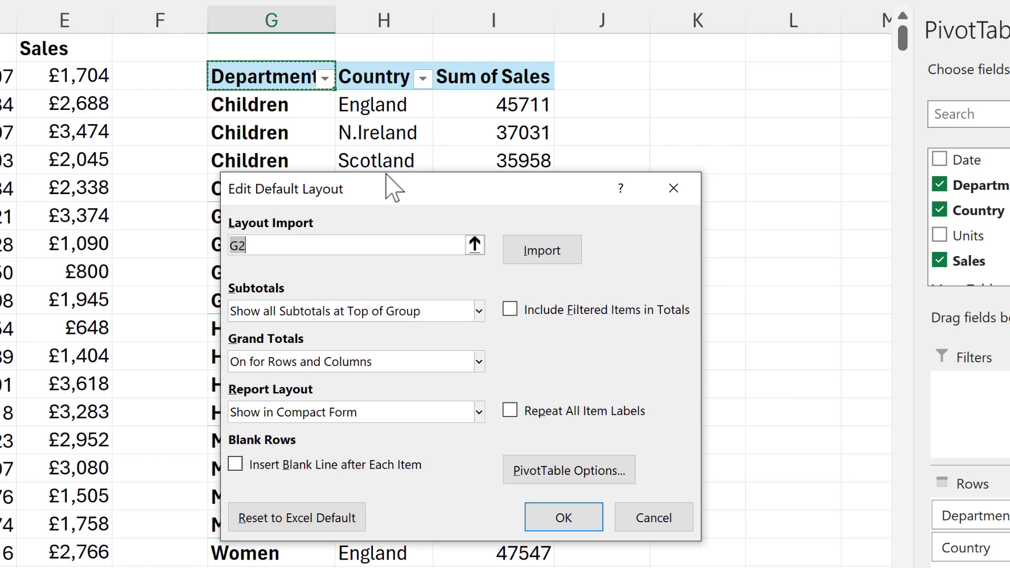
{"action": "left_click", "coordinate": [569, 252]}
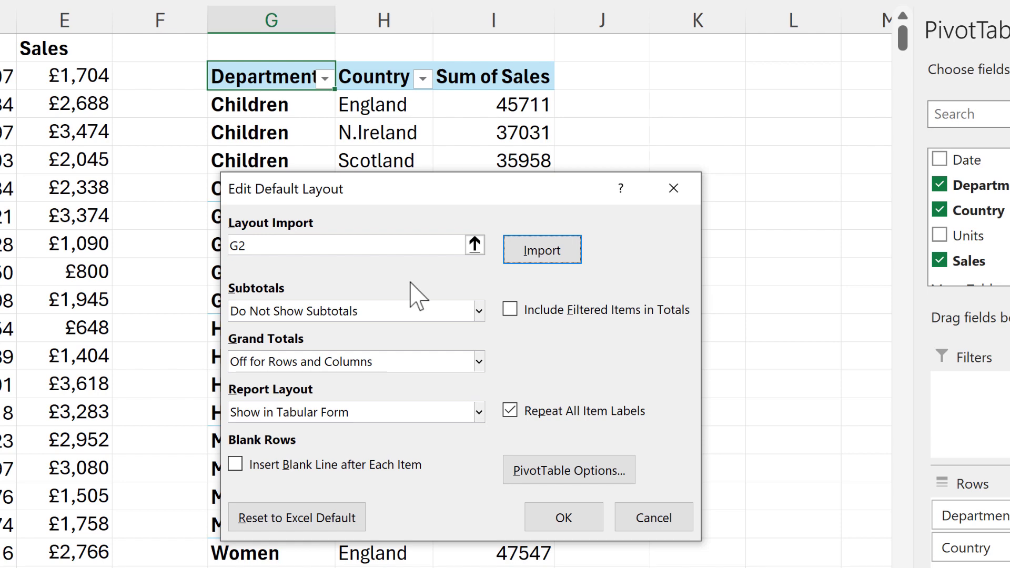
- Confirm Do Not Show Subtotals, Grand Totals Off, and Show in Tabular Form
{"action": "left_click", "coordinate": [479, 312]}
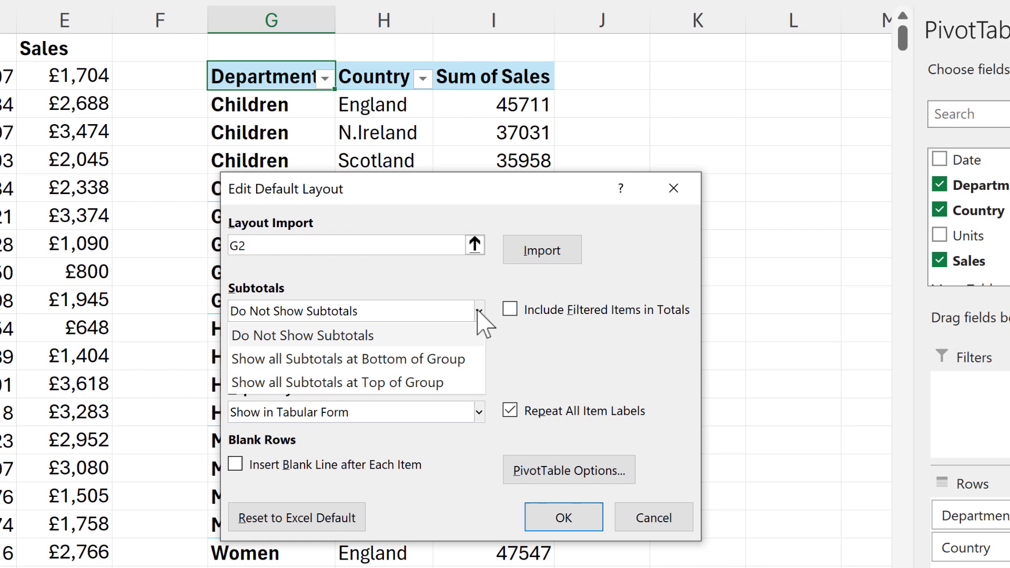
{"action": "left_click", "coordinate": [479, 313]}
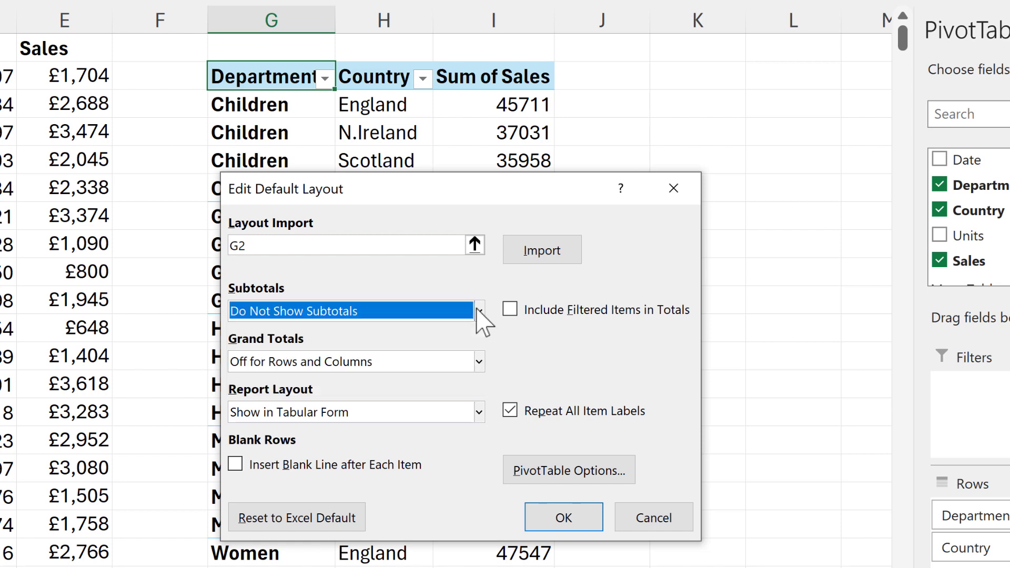
{"action": "left_click", "coordinate": [479, 362]}
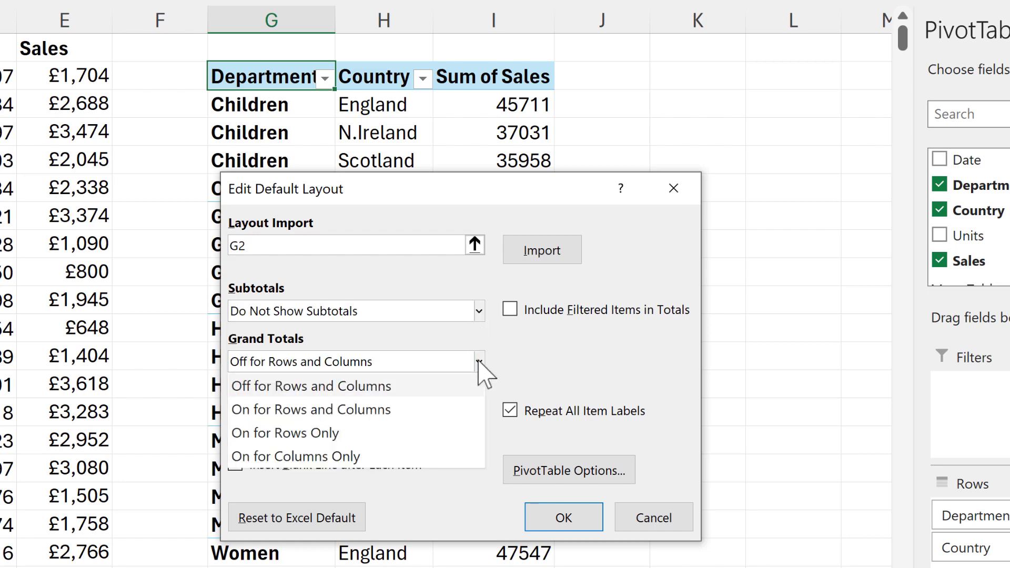
{"action": "left_click", "coordinate": [479, 363]}
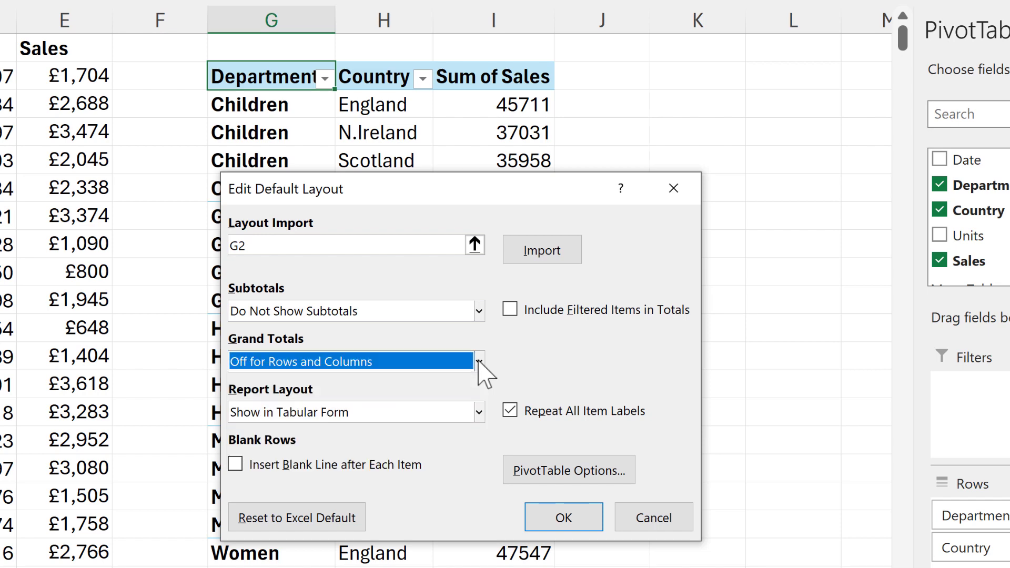
{"action": "left_click", "coordinate": [478, 414]}
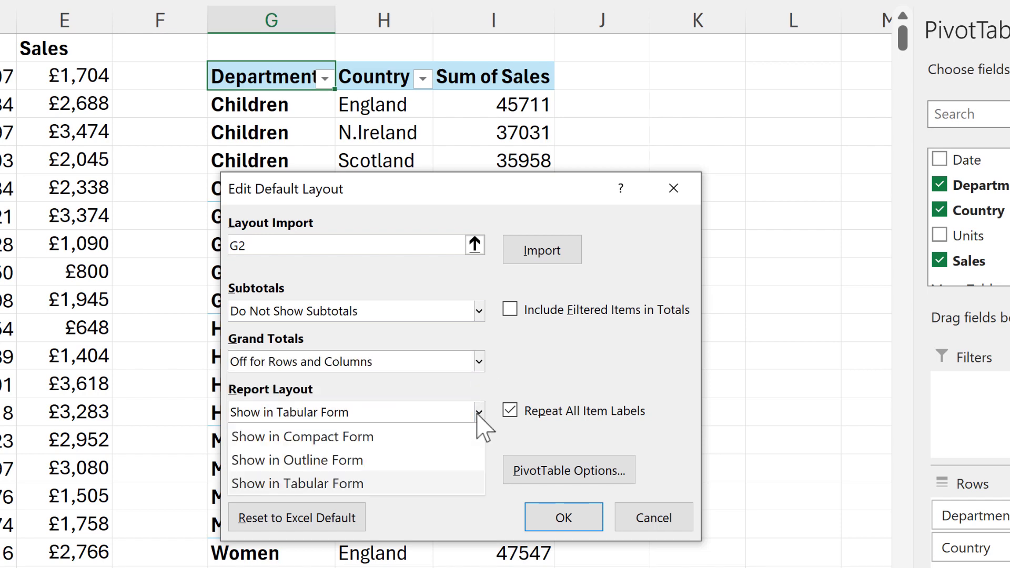
{"action": "left_click", "coordinate": [479, 413]}
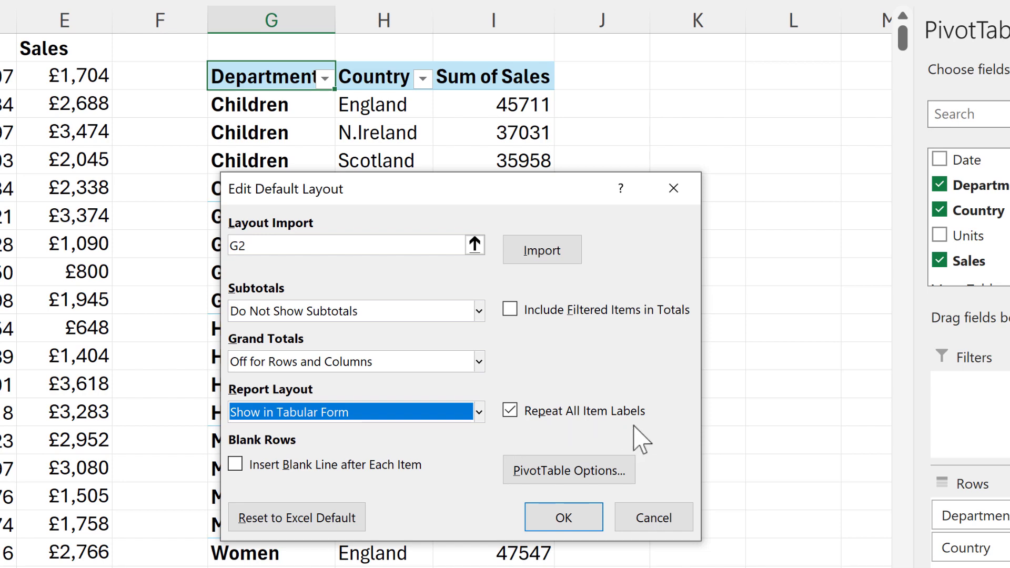
- Review the default's Display and Data PivotTable options, then confirm all three option dialogs
{"action": "left_click", "coordinate": [610, 471]}
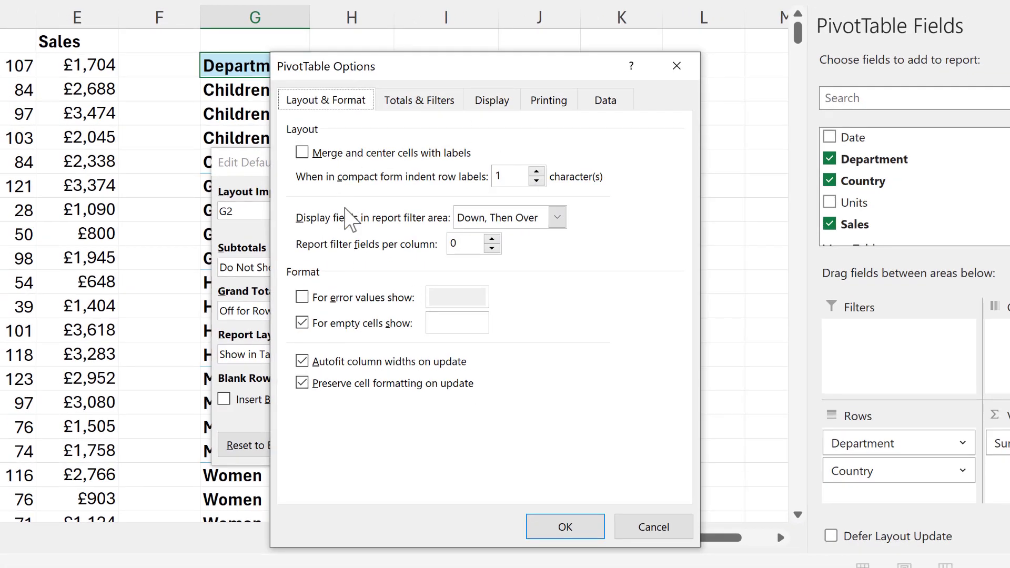
{"action": "left_click", "coordinate": [491, 101]}
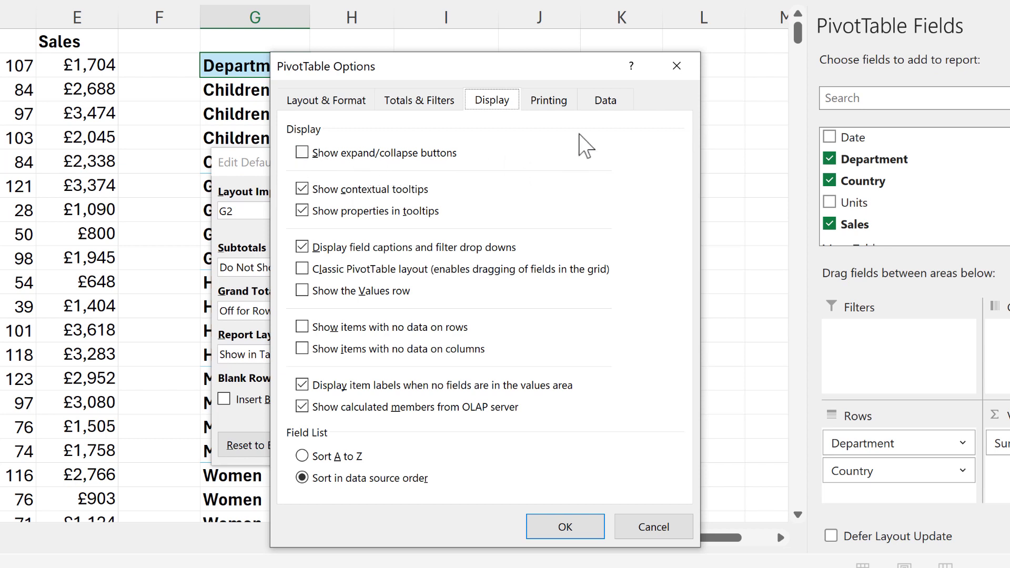
{"action": "left_click", "coordinate": [605, 105]}
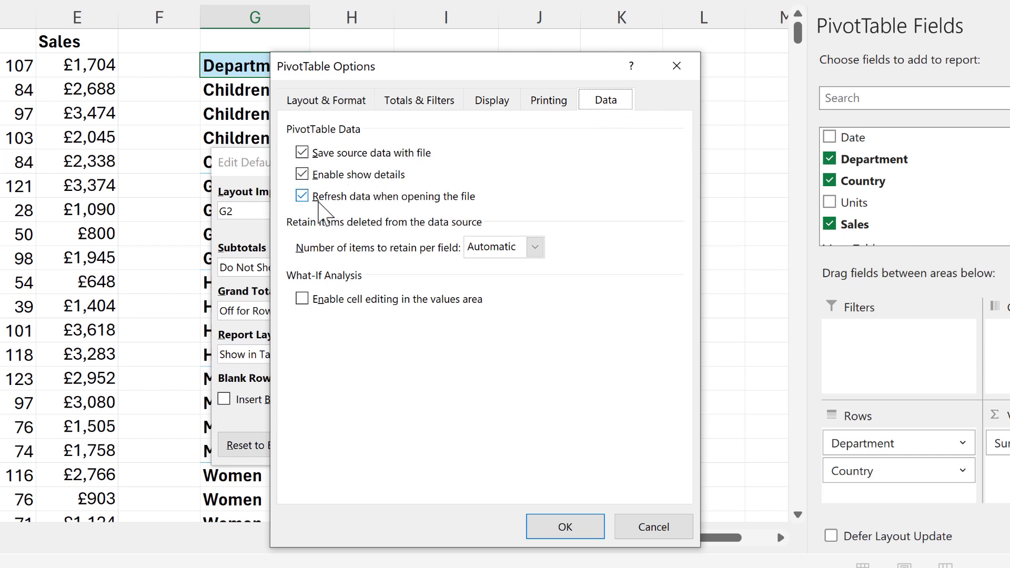
{"action": "left_click", "coordinate": [550, 527]}
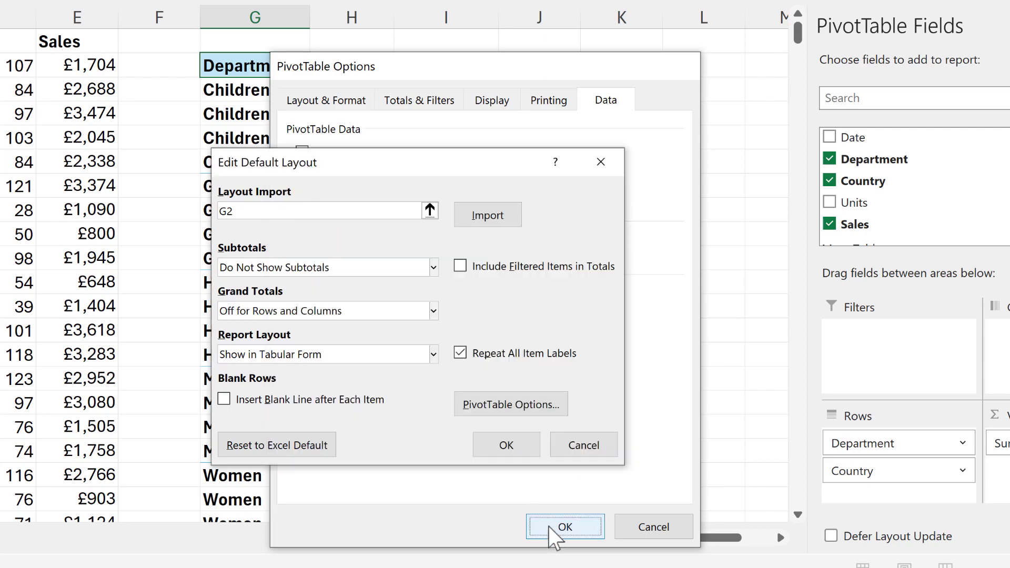
{"action": "left_click", "coordinate": [506, 451]}
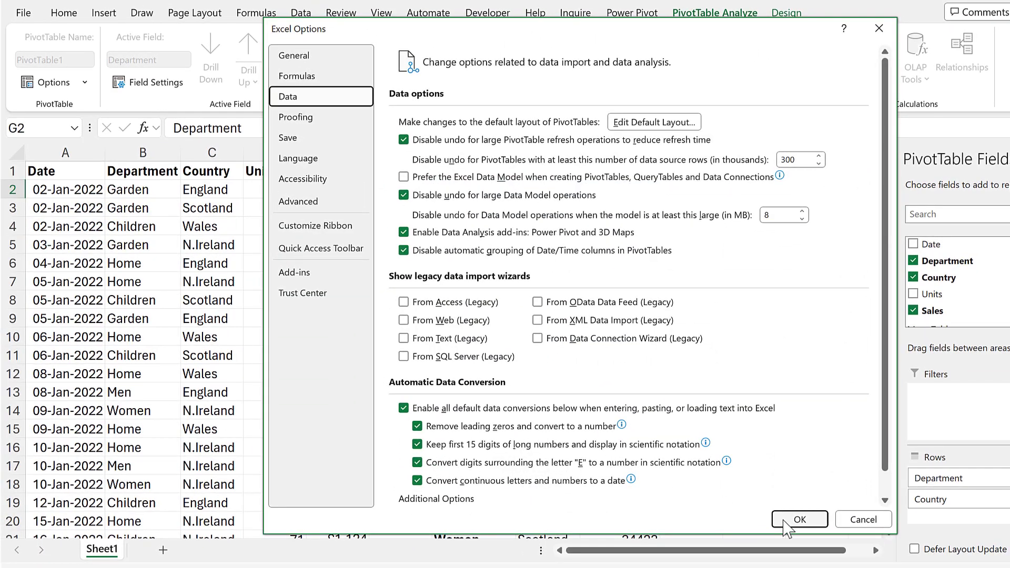
{"action": "left_click", "coordinate": [788, 520]}
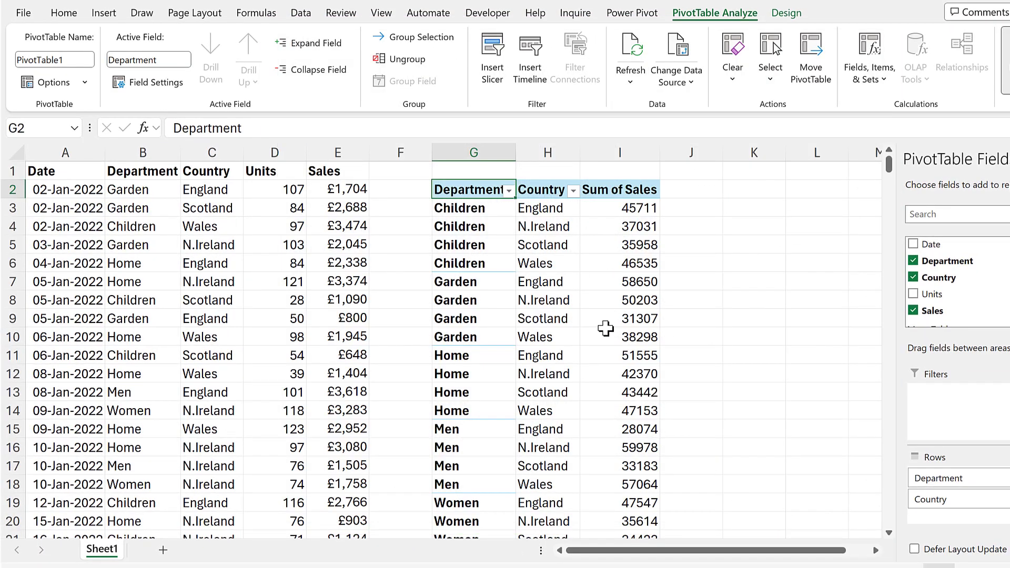
- Insert a second PivotTable from the data at cell K2 on this worksheet
{"action": "left_click", "coordinate": [199, 230]}
{"action": "left_click", "coordinate": [103, 13]}
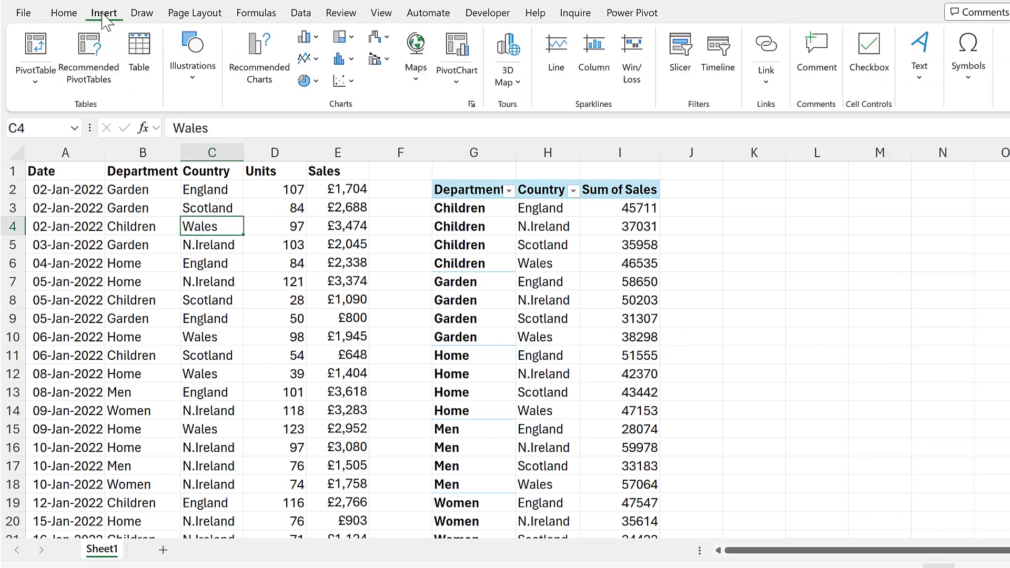
{"action": "left_click", "coordinate": [36, 52]}
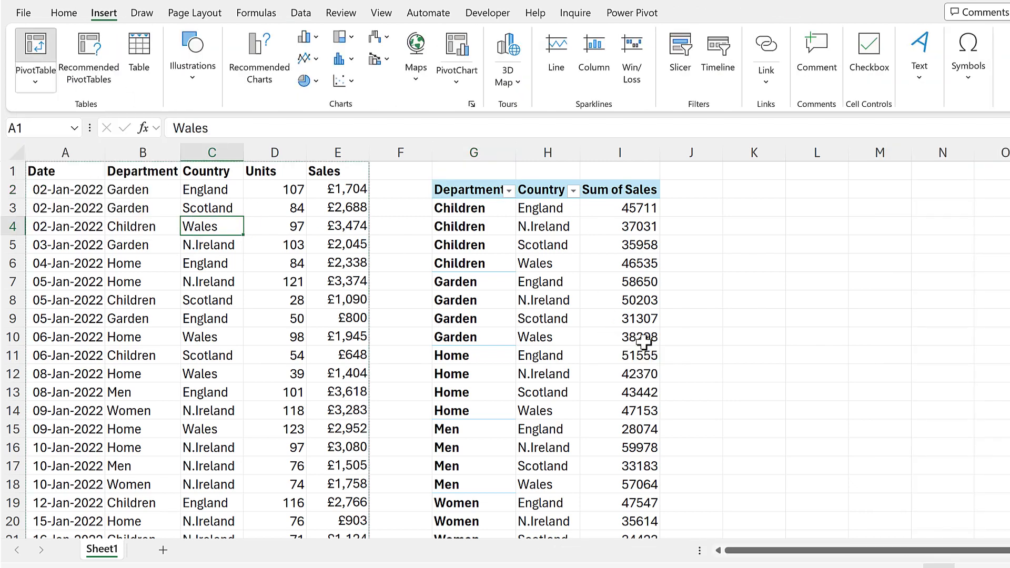
{"action": "left_click", "coordinate": [464, 380]}
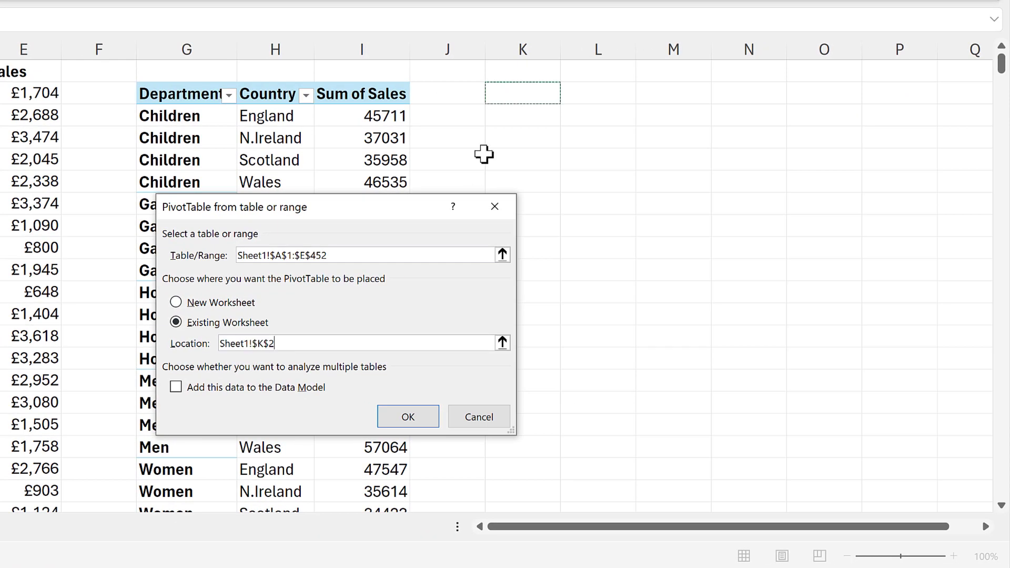
{"action": "left_click", "coordinate": [416, 413]}
- Put Country then Department in Rows and Sum of Units in Values
{"action": "scroll", "coordinate": [667, 538], "scroll_direction": "right", "scroll_amount": 2}
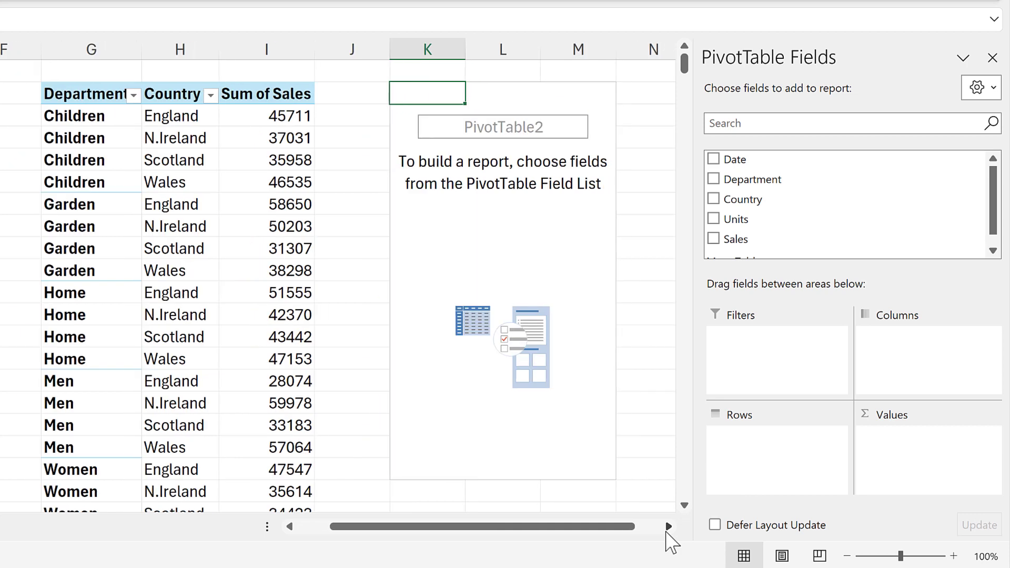
{"action": "left_click_drag", "start_coordinate": [761, 203], "coordinate": [800, 467]}
{"action": "left_click_drag", "start_coordinate": [763, 178], "coordinate": [788, 474]}
{"action": "left_click_drag", "start_coordinate": [762, 220], "coordinate": [913, 463]}
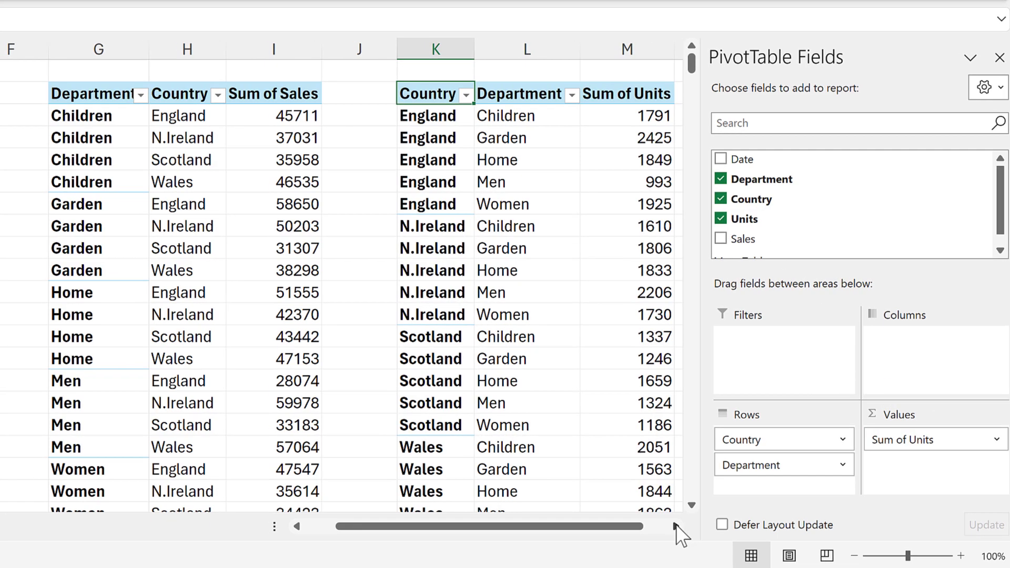
{"action": "left_click_drag", "start_coordinate": [677, 534], "coordinate": [766, 526]}
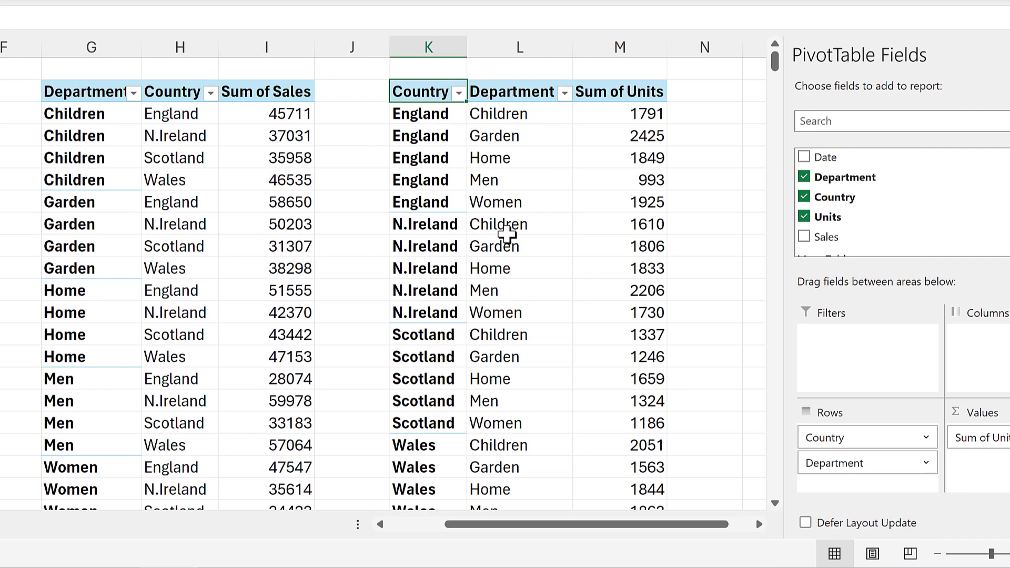
{"action": "mouse_move", "coordinate": [506, 233]}
{"action": "mouse_move", "coordinate": [612, 248]}
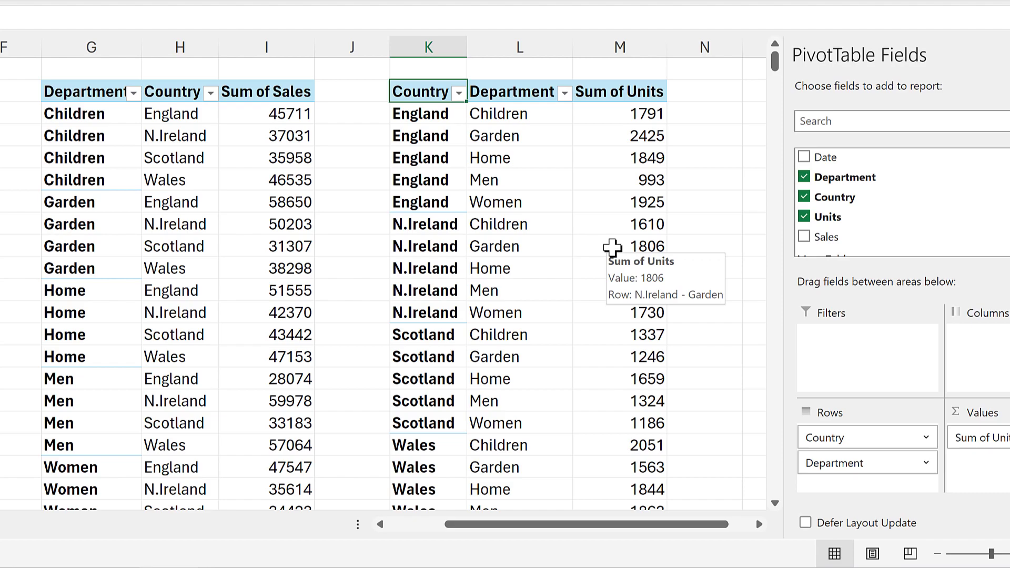